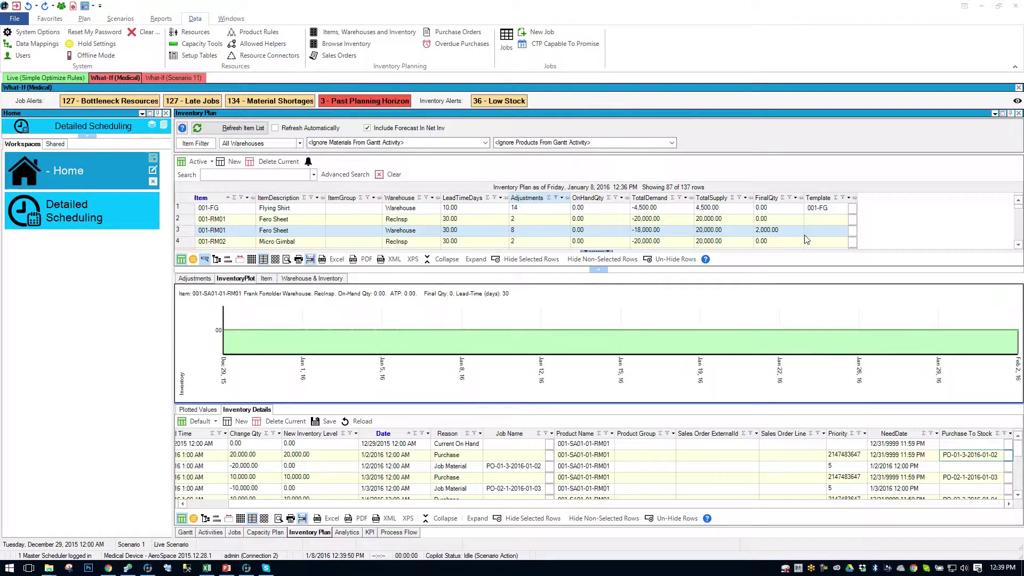
# - Select Micro Gimbal, check the Windows pane list, then select the 001-FG Flying Shirt item
pyautogui.click(788, 242)
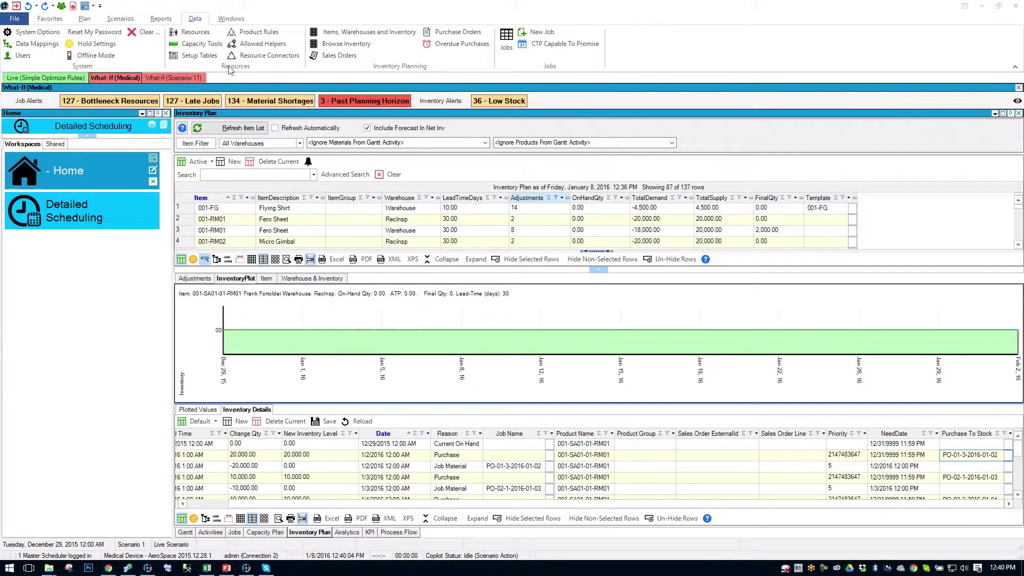
pyautogui.click(232, 21)
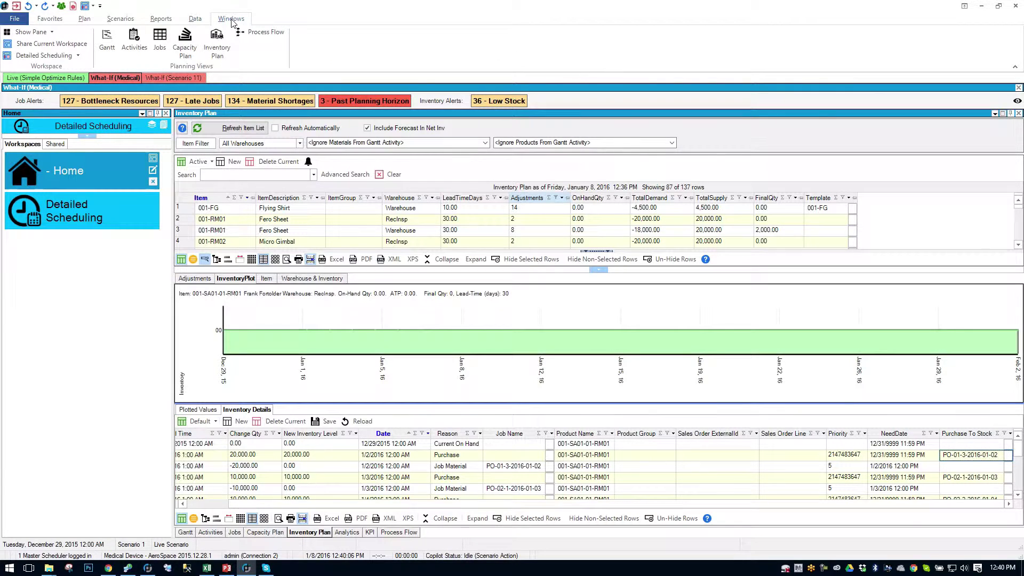
pyautogui.click(52, 32)
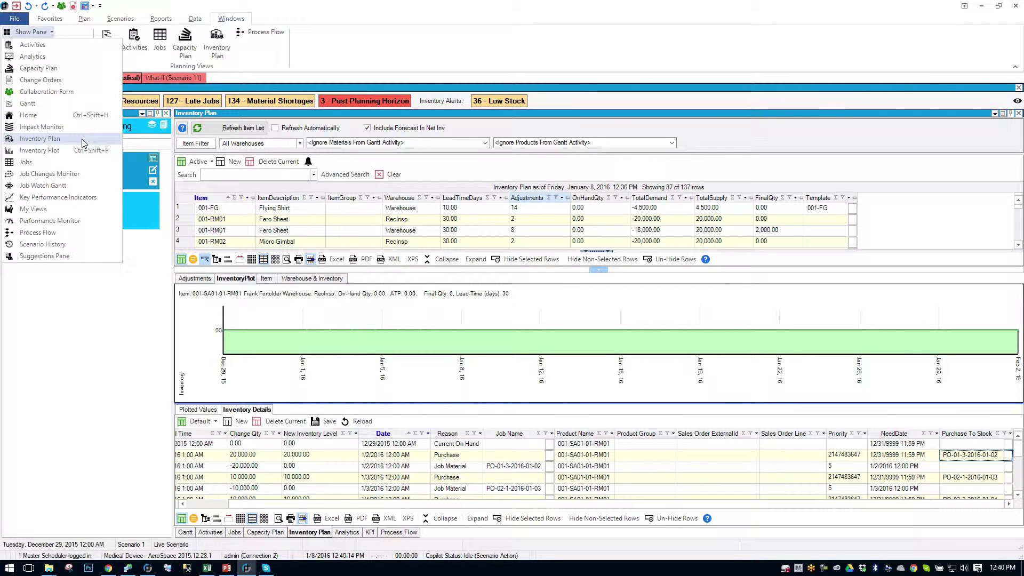
pyautogui.click(130, 323)
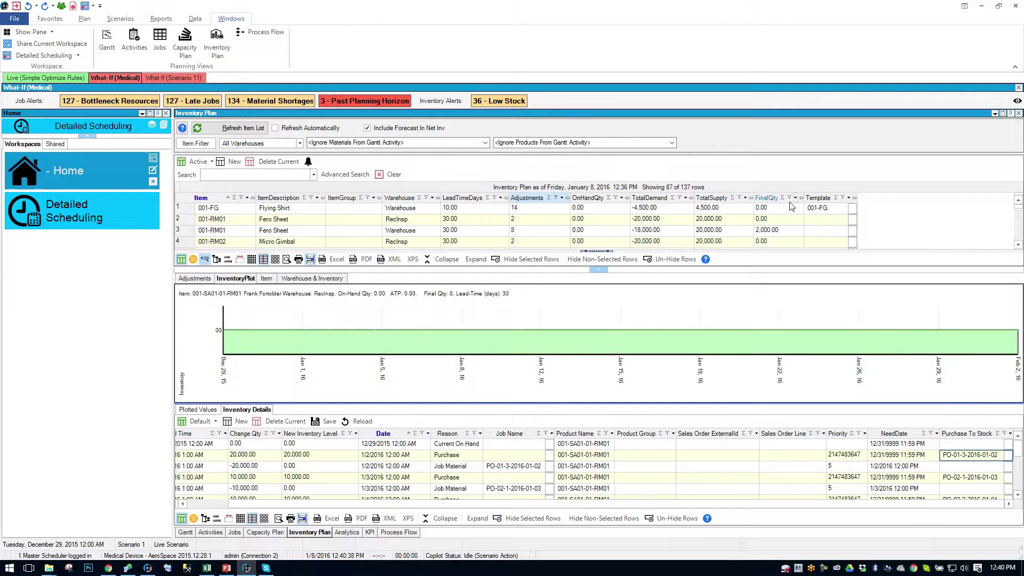
pyautogui.click(826, 208)
# - Review Flying Shirt's InventoryPlot, Warehouse & Inventory and Item tabs, ending on the Adjustments grid
pyautogui.click(196, 280)
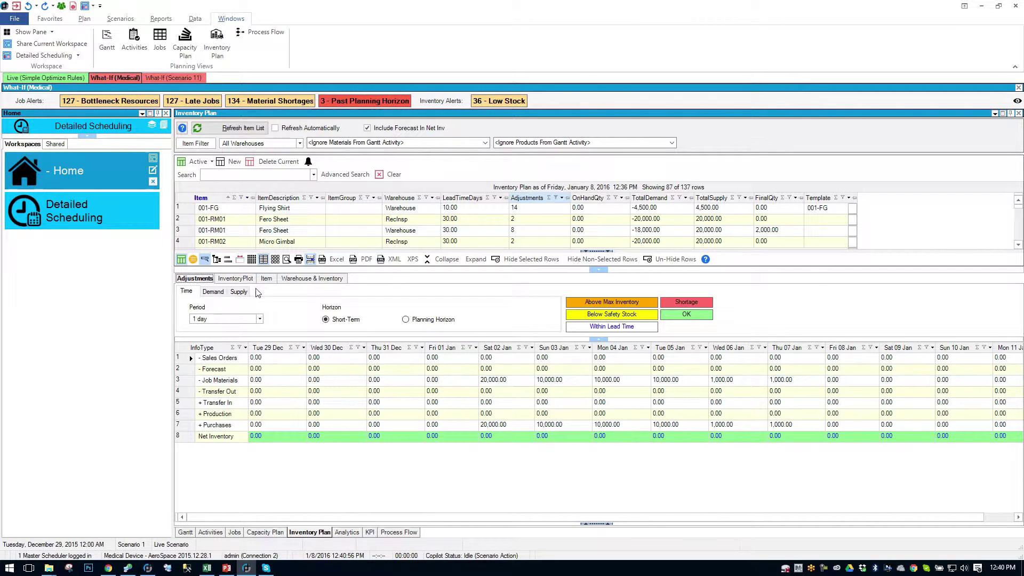
pyautogui.click(242, 281)
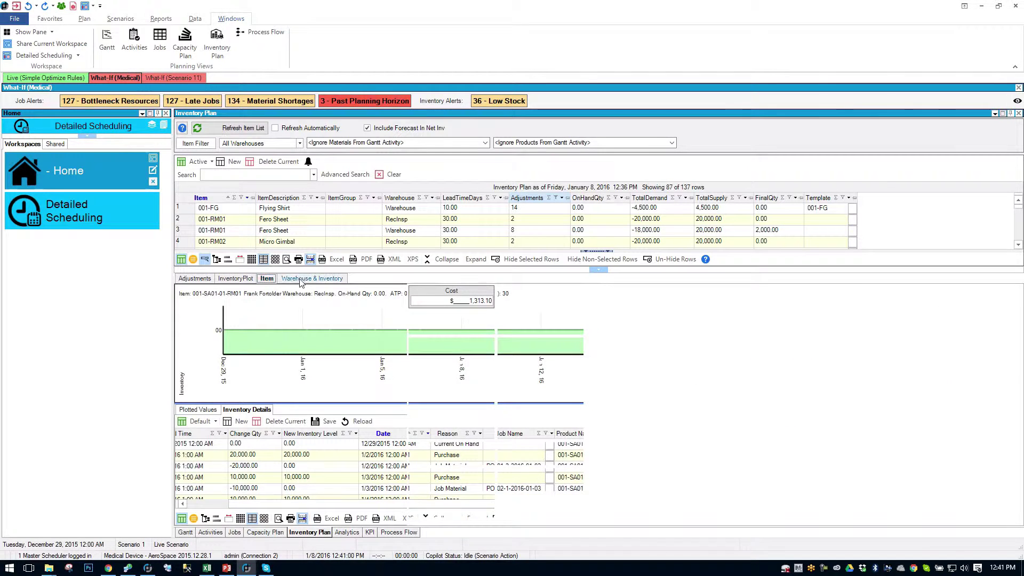
pyautogui.click(283, 280)
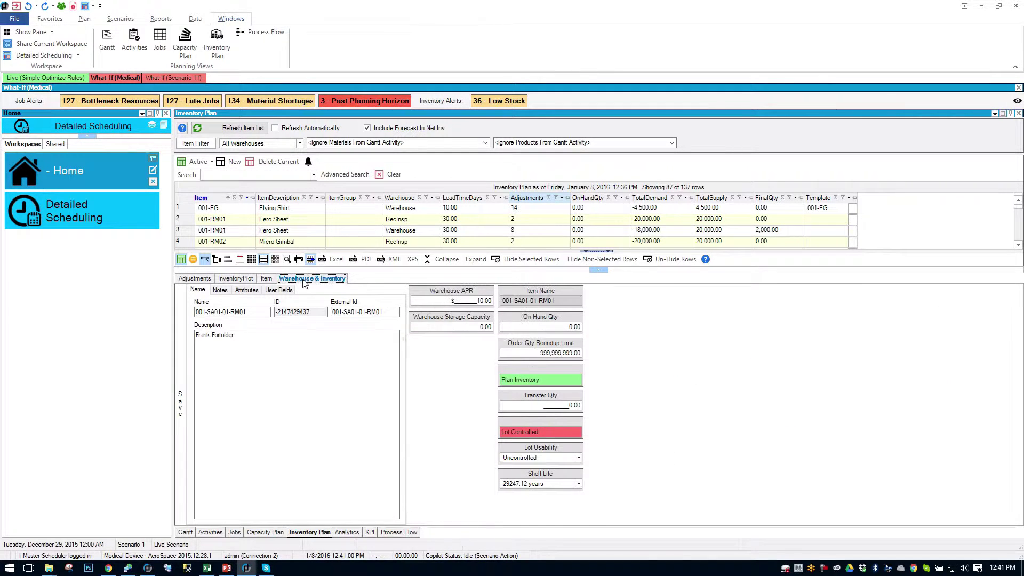
pyautogui.click(266, 280)
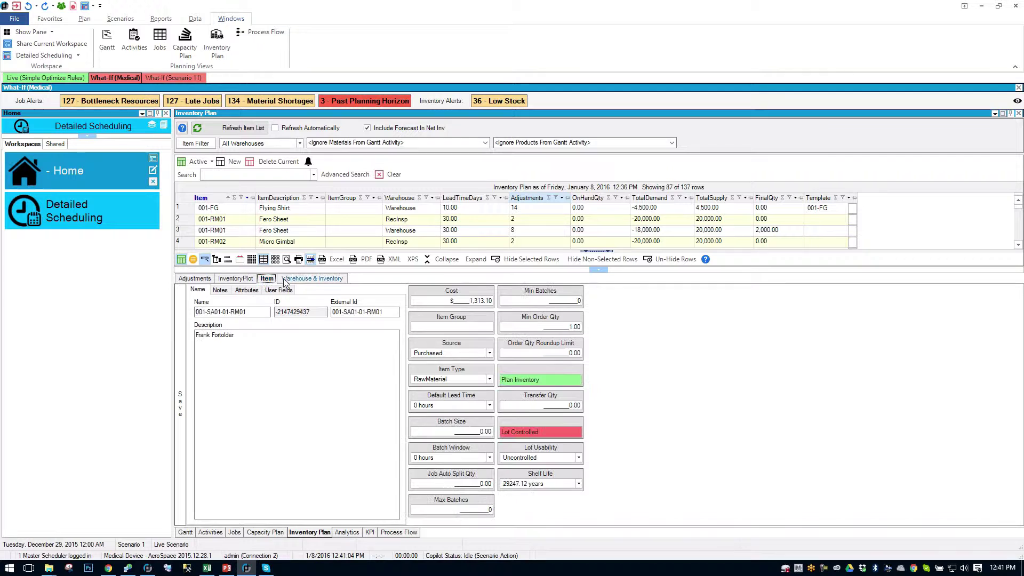
pyautogui.click(288, 280)
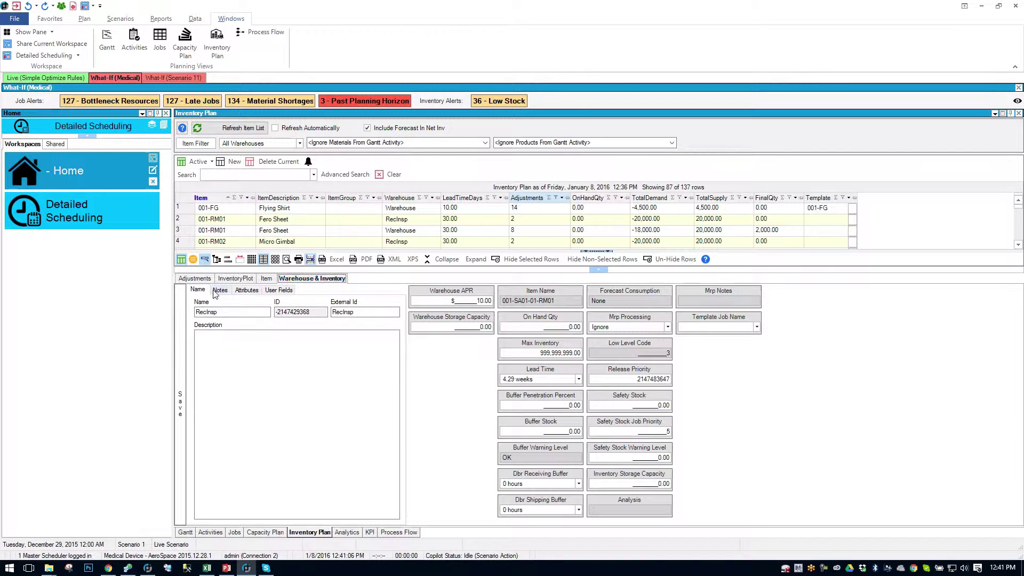
pyautogui.click(200, 279)
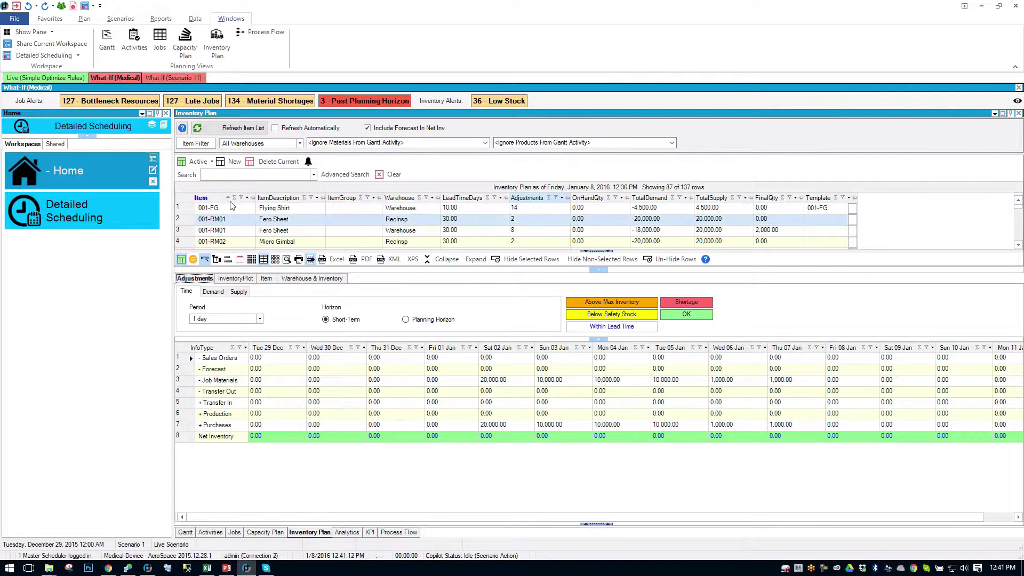
# - Filter the item list by 'shirt' and select 001-FG Flying Shirt
pyautogui.click(223, 174)
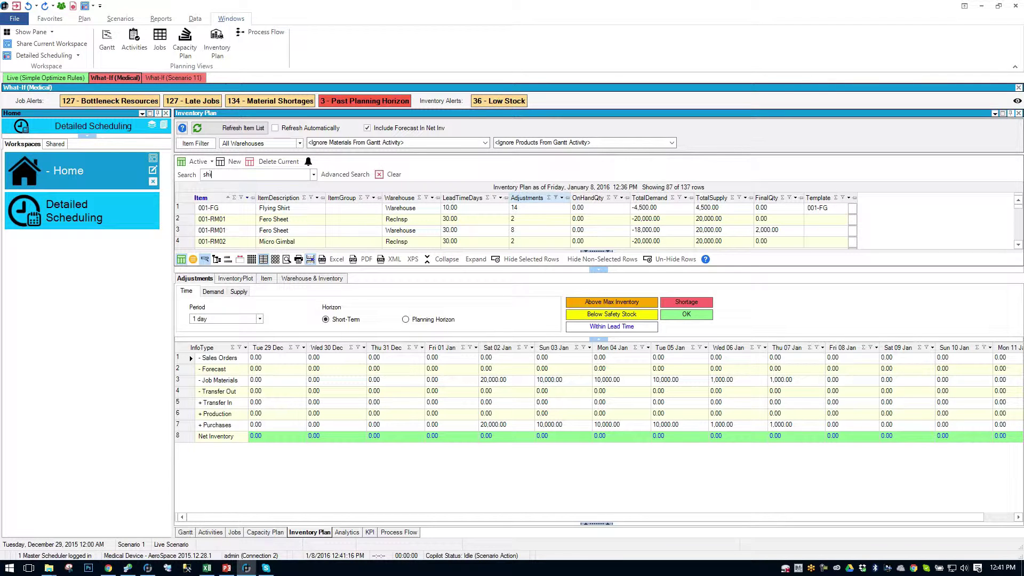
pyautogui.write('shirt')
pyautogui.press('Return')
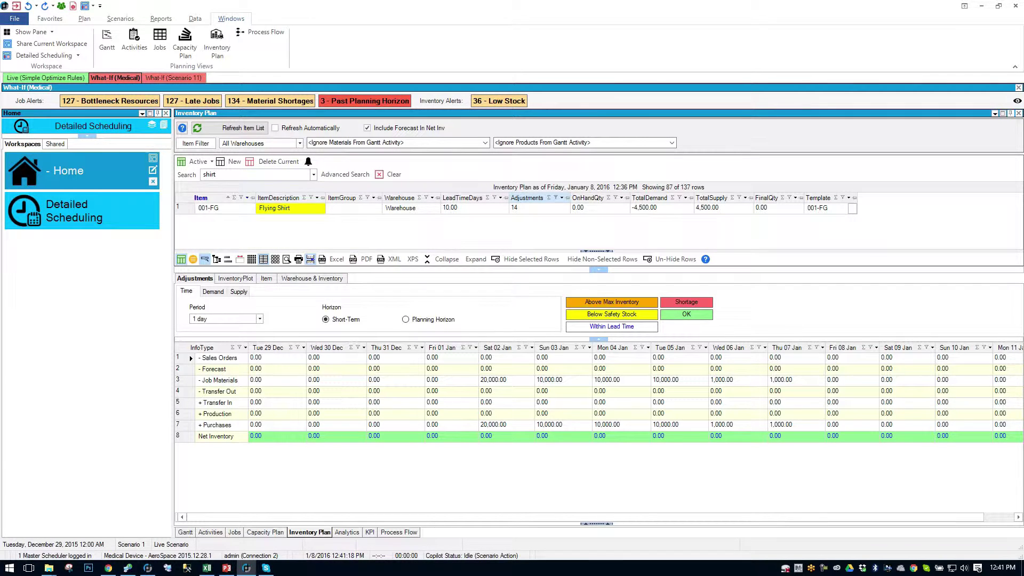
pyautogui.click(187, 208)
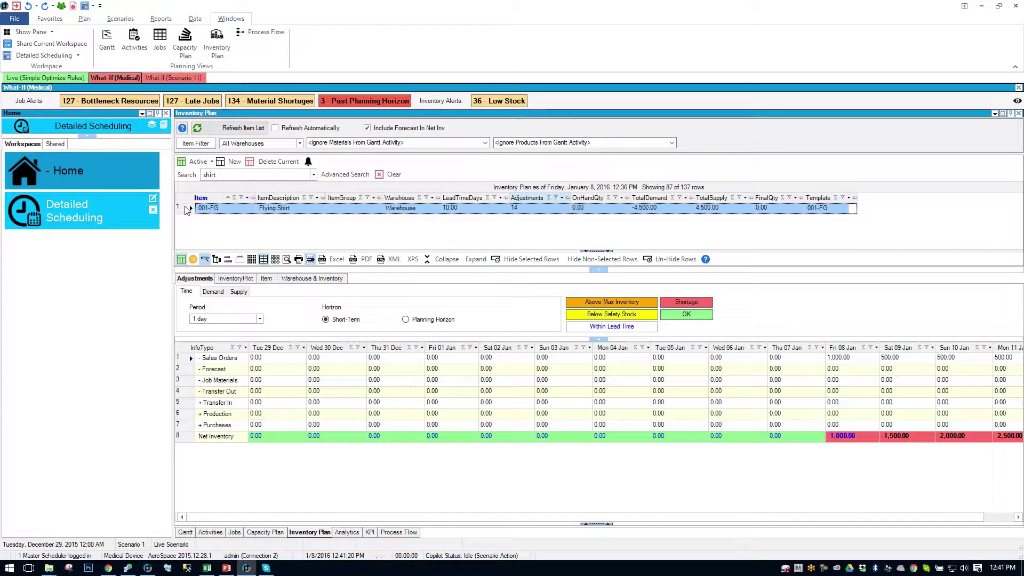
# - Inspect the Transfer In, Net Inventory and Forecast rows of the Adjustments grid
pyautogui.click(368, 407)
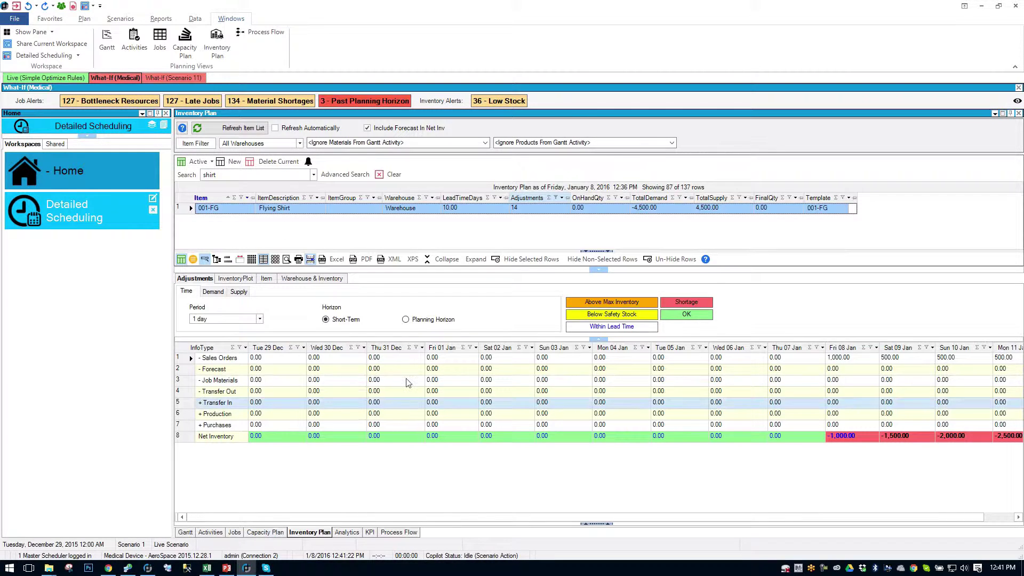
pyautogui.click(418, 480)
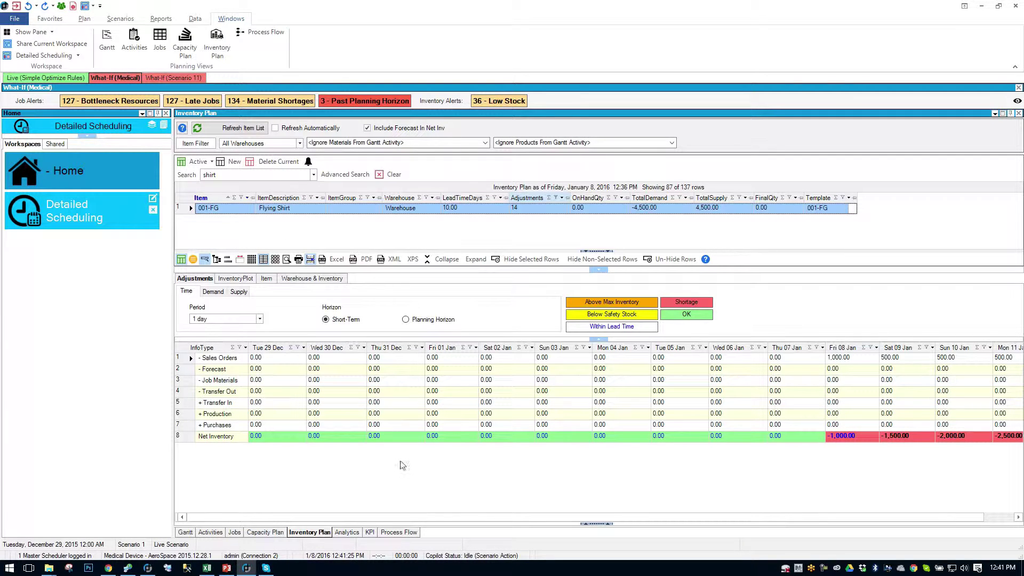
pyautogui.click(311, 437)
pyautogui.click(289, 376)
pyautogui.click(320, 371)
# - Switch to the Resource Gantt to view the scheduled jobs
pyautogui.click(193, 533)
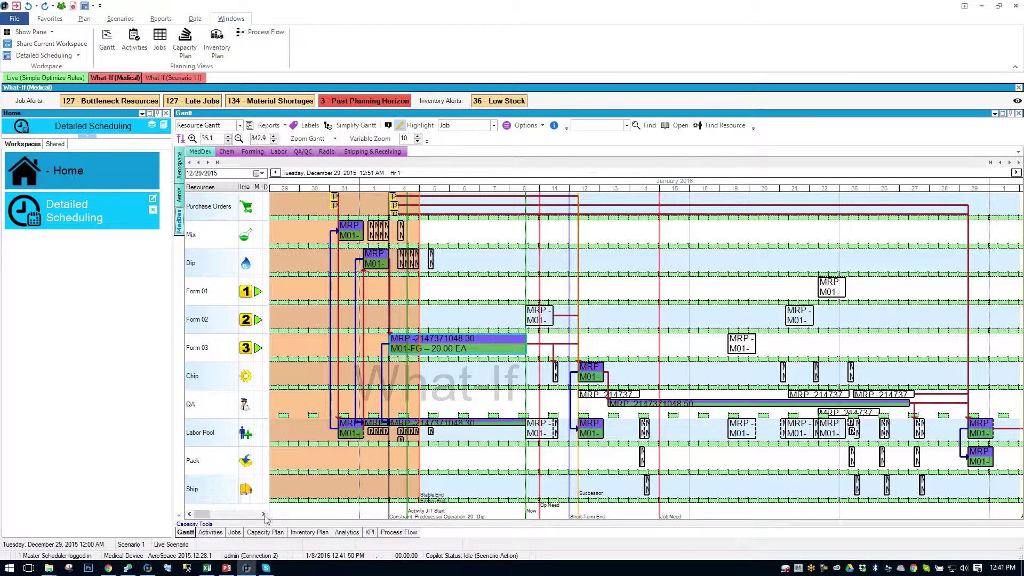
# - Show Flying Shirt's adjustments over the Planning Horizon, scrolling to the shortages from Fri 08 Jan
pyautogui.click(309, 533)
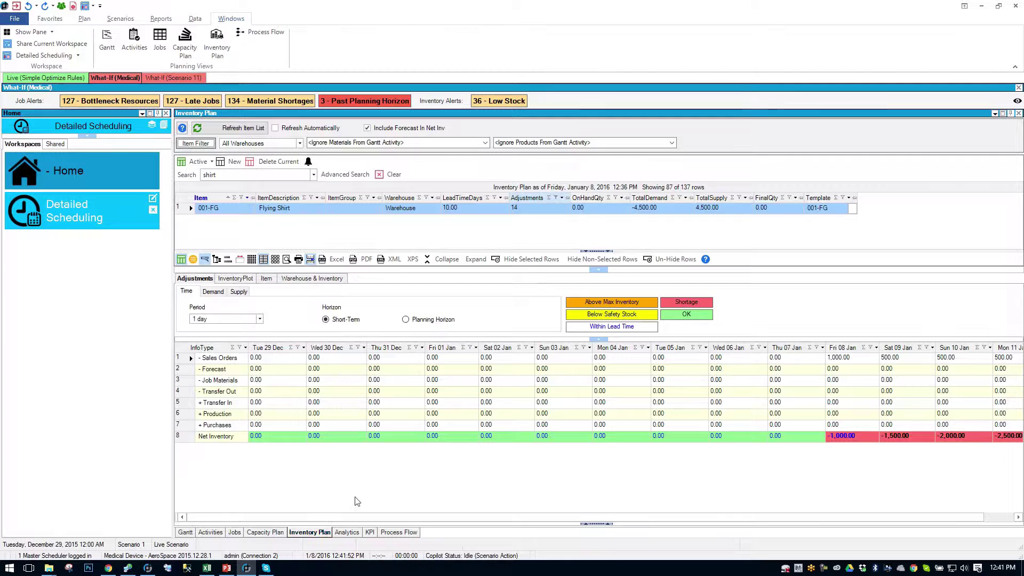
pyautogui.click(407, 320)
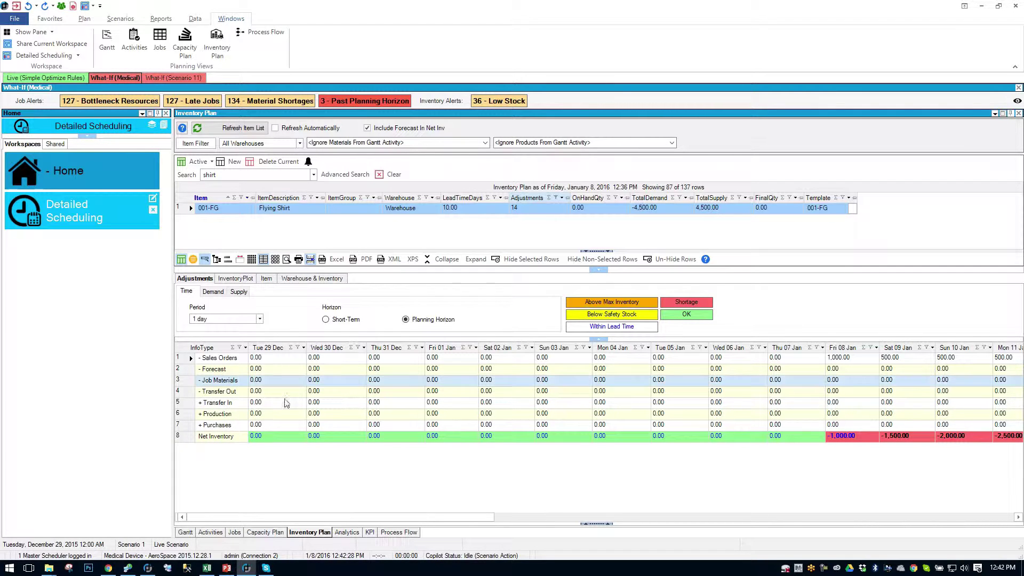
pyautogui.moveTo(407, 516); pyautogui.dragTo(682, 533)
pyautogui.click(657, 418)
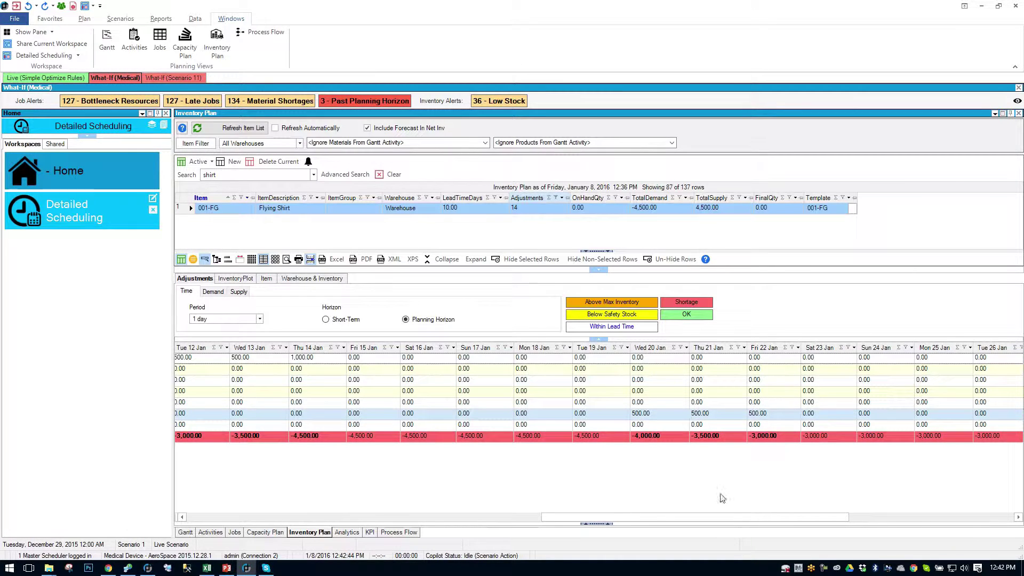
pyautogui.moveTo(734, 520); pyautogui.dragTo(523, 521)
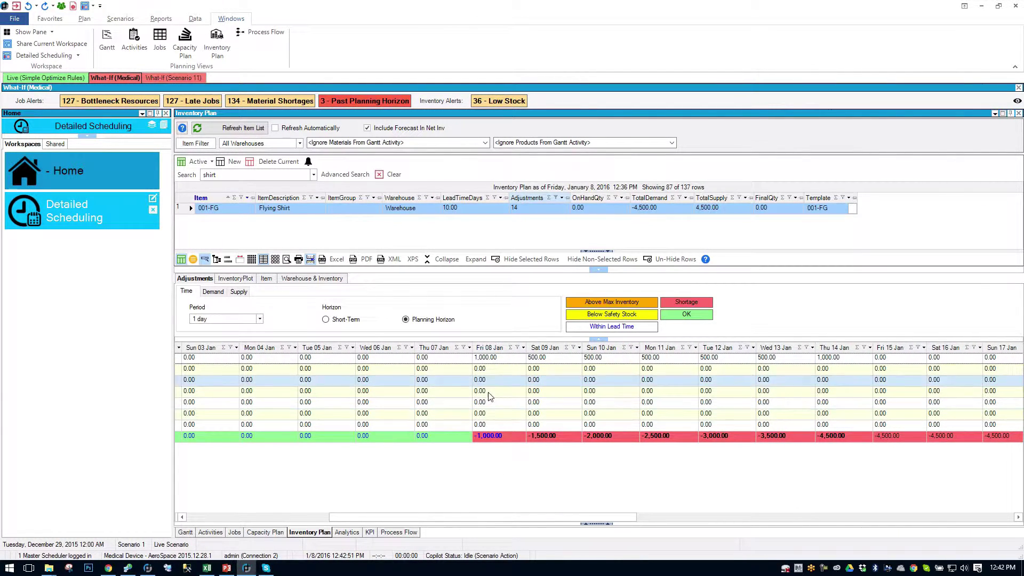
# - Set the adjustments Period to 1 week
pyautogui.click(260, 319)
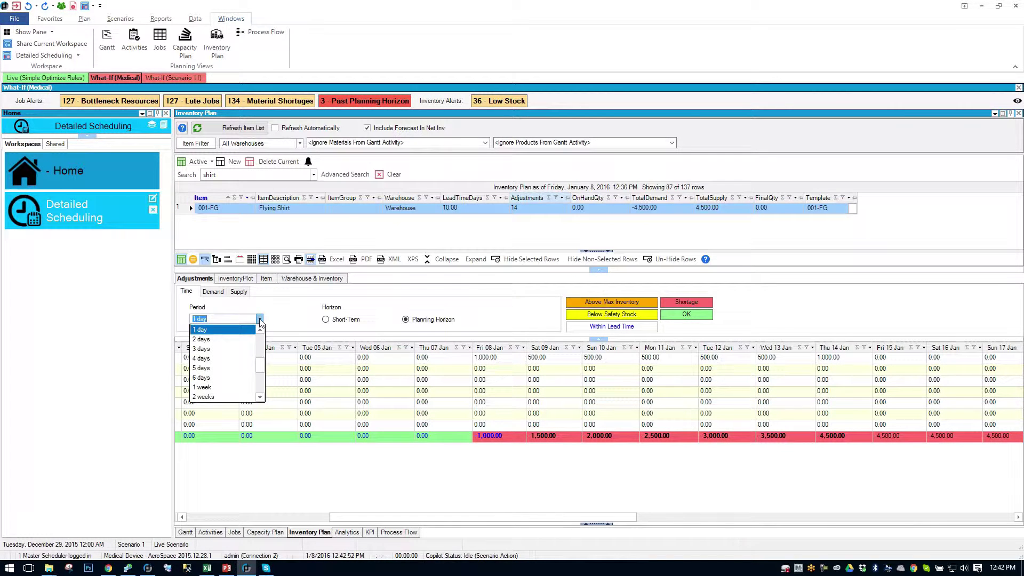
pyautogui.click(258, 388)
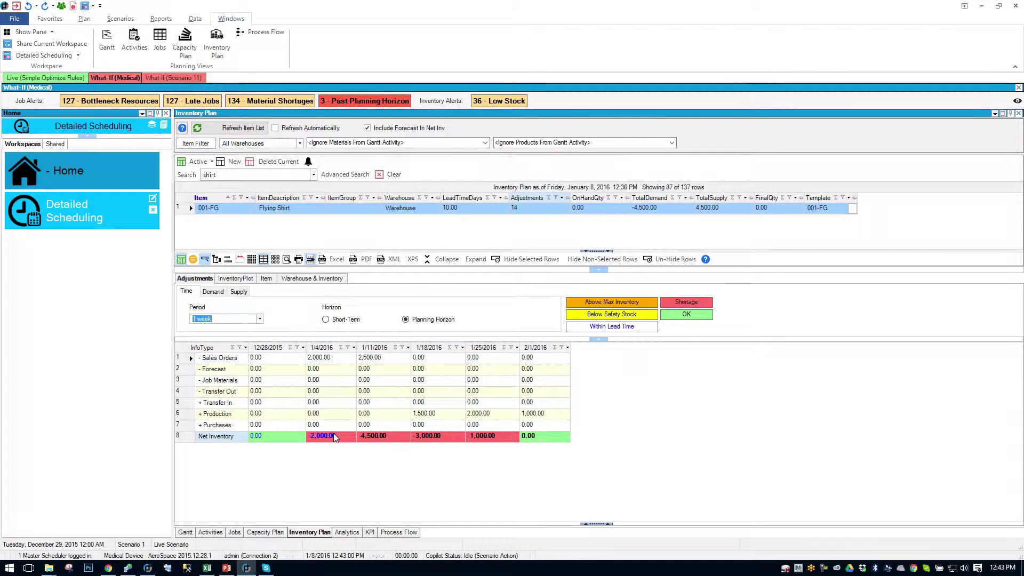
pyautogui.doubleClick(395, 436)
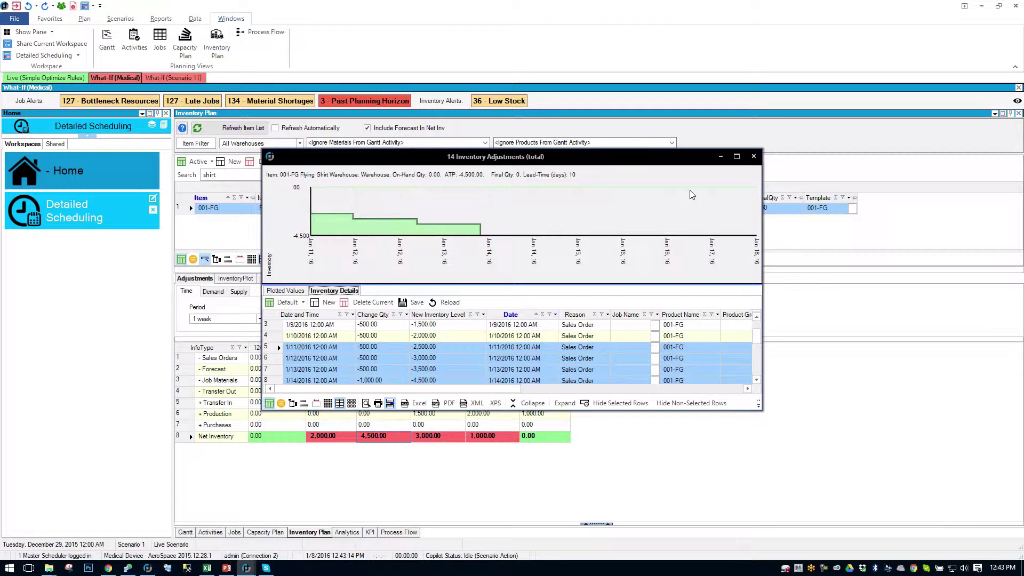
pyautogui.click(754, 157)
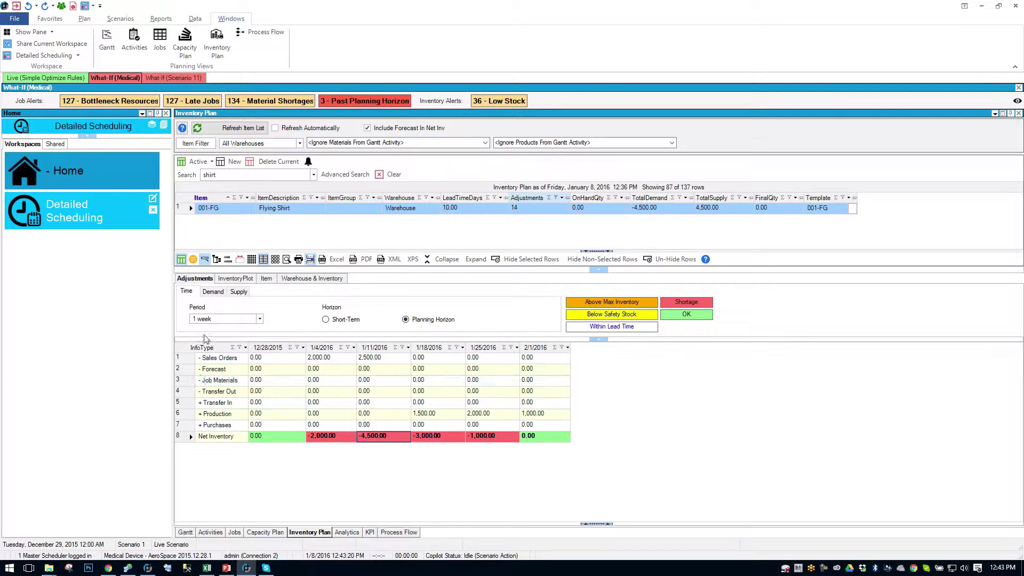
# - Exclude Transfers Out, Job Materials, Transfers In and Purchases To Stock, then view the InventoryPlot
pyautogui.click(216, 291)
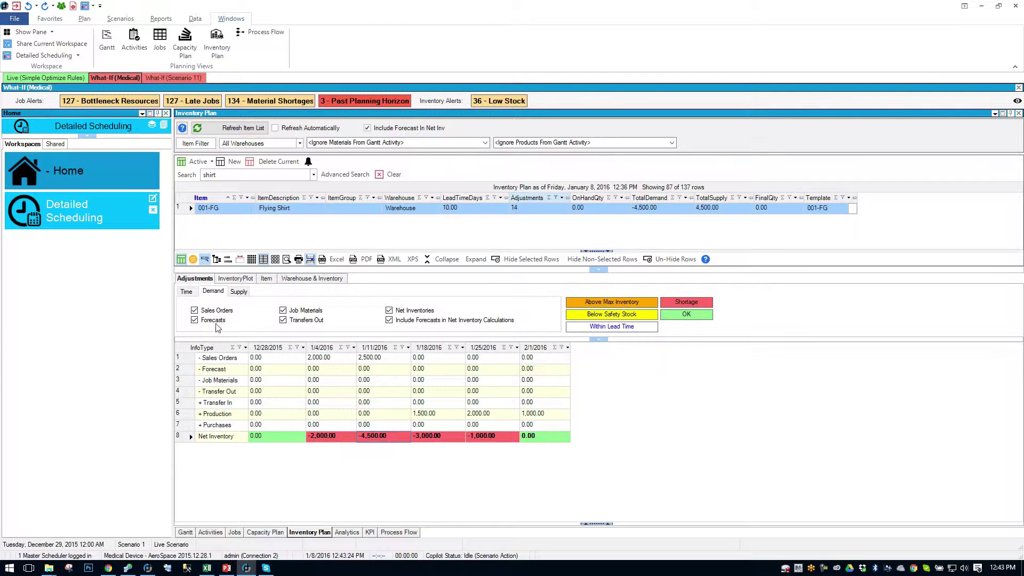
pyautogui.click(302, 324)
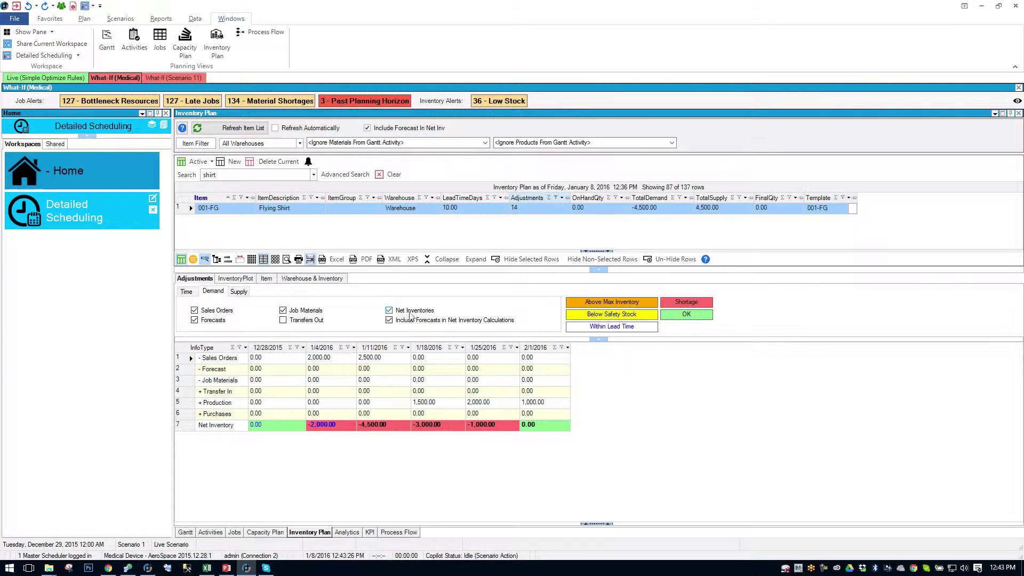
pyautogui.click(306, 314)
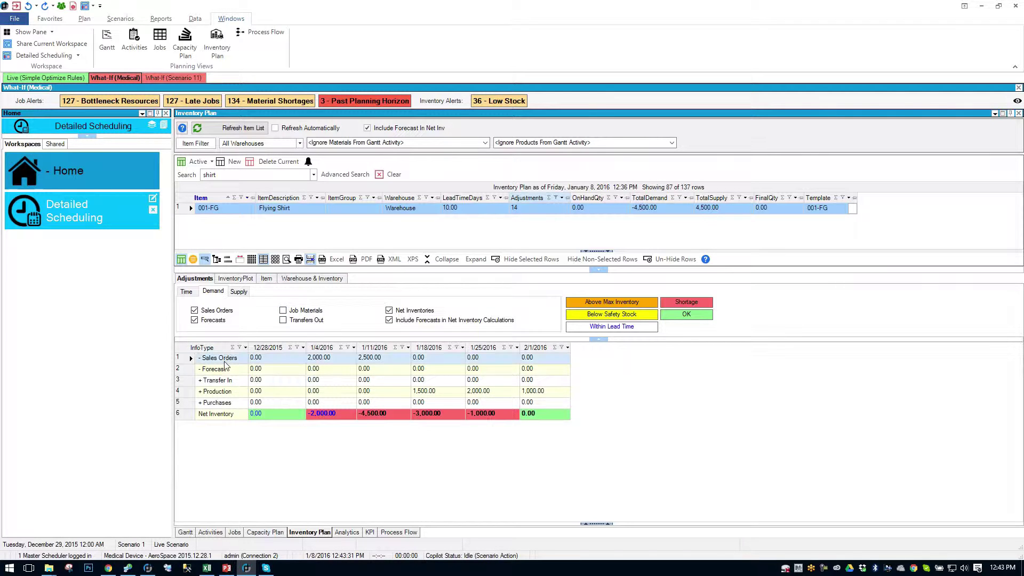
pyautogui.click(238, 292)
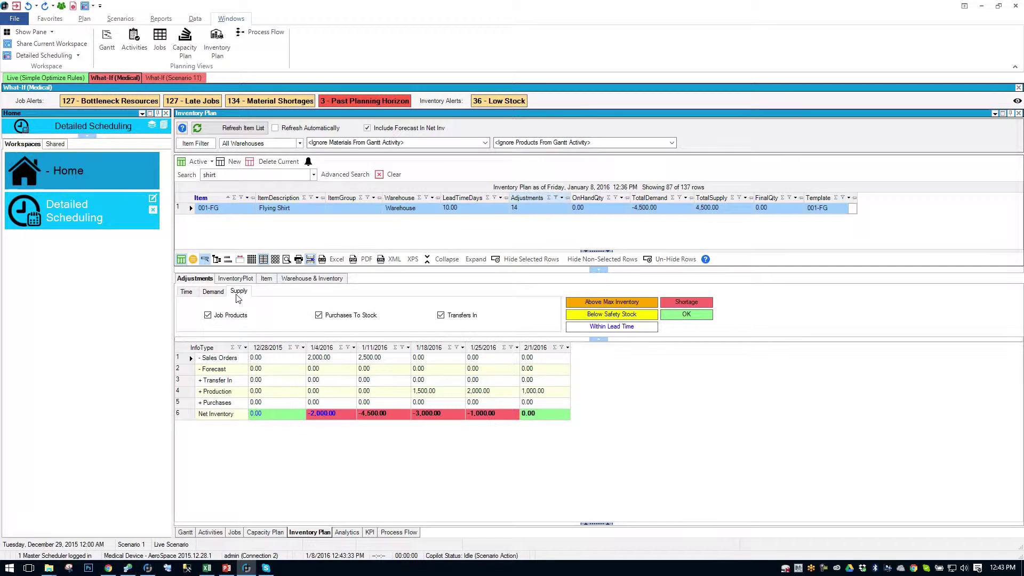
pyautogui.click(455, 318)
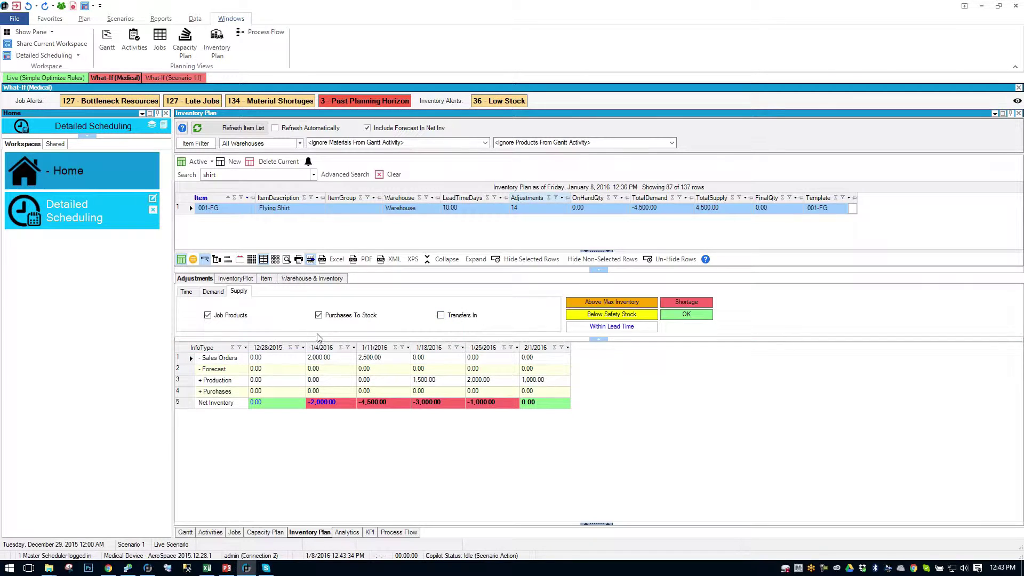
pyautogui.click(337, 316)
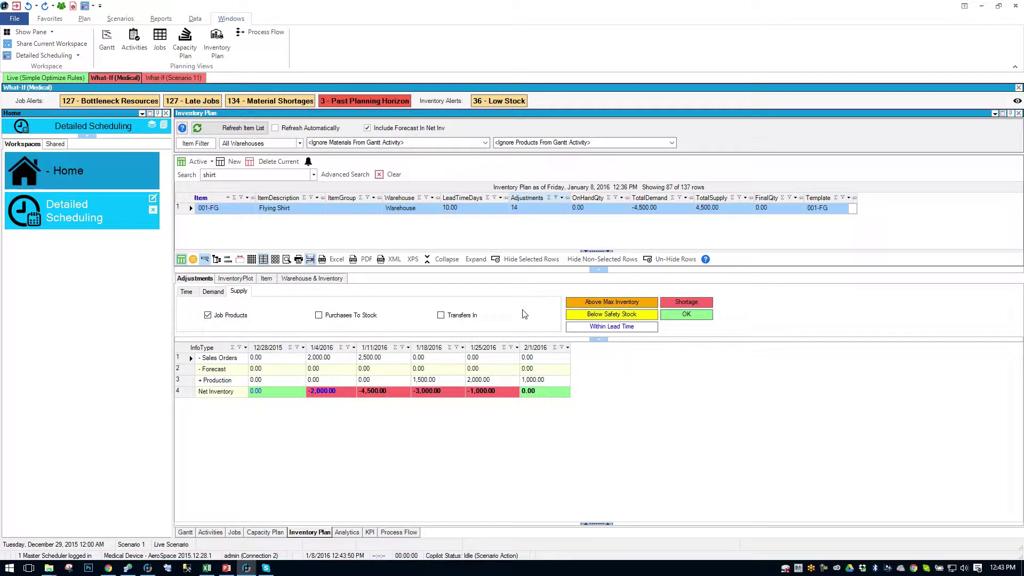
pyautogui.click(187, 292)
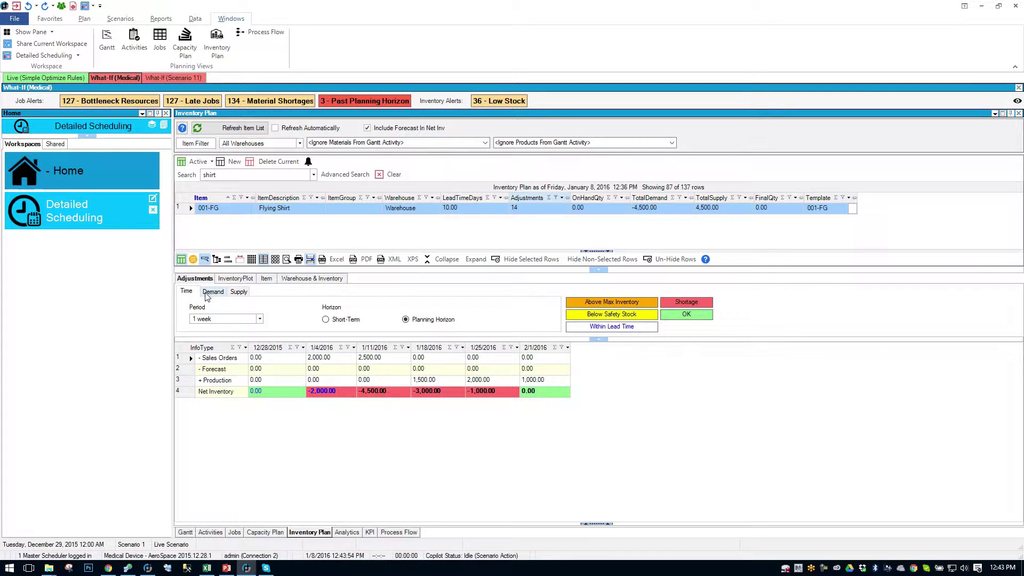
pyautogui.click(233, 280)
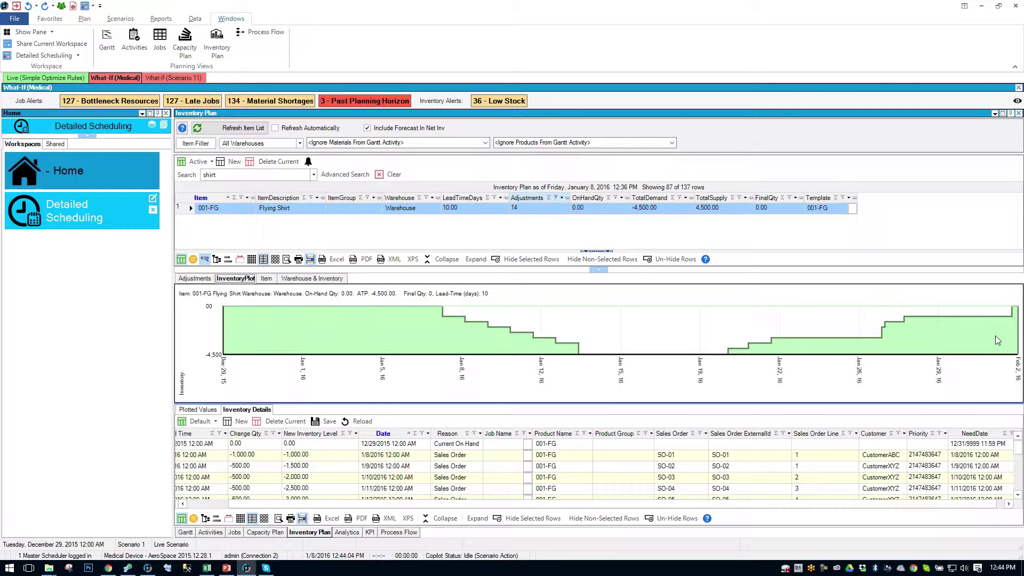
# - Check Plotted Values, then scroll Inventory Details to the Job Product receipts from 1/20/2016
pyautogui.click(208, 412)
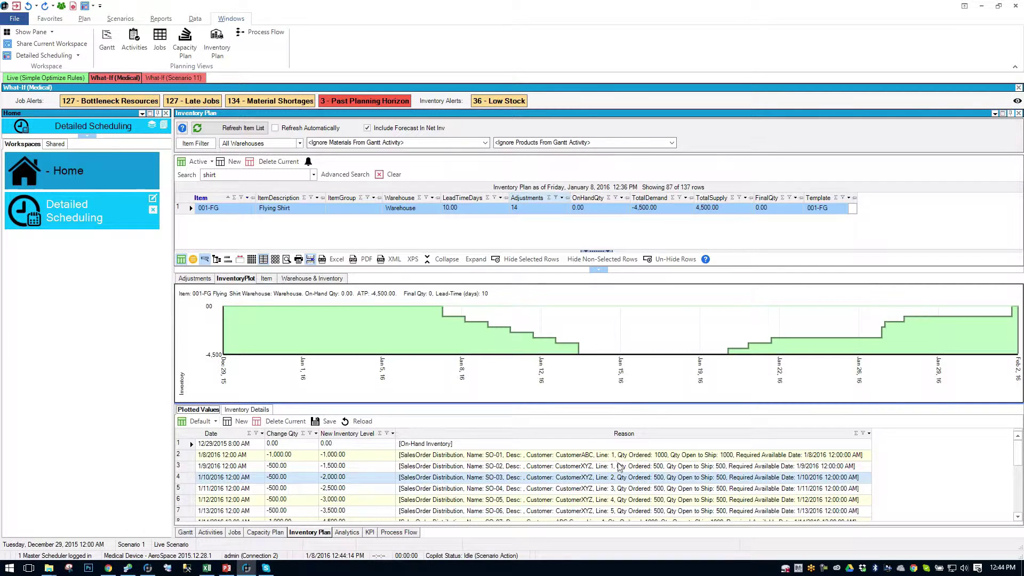
pyautogui.click(255, 412)
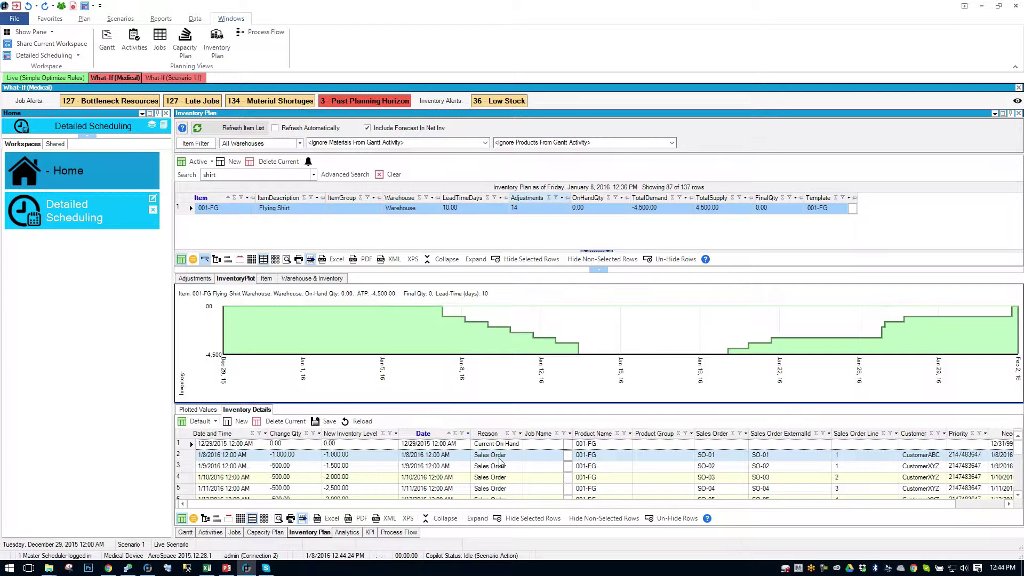
pyautogui.moveTo(625, 507); pyautogui.dragTo(730, 504)
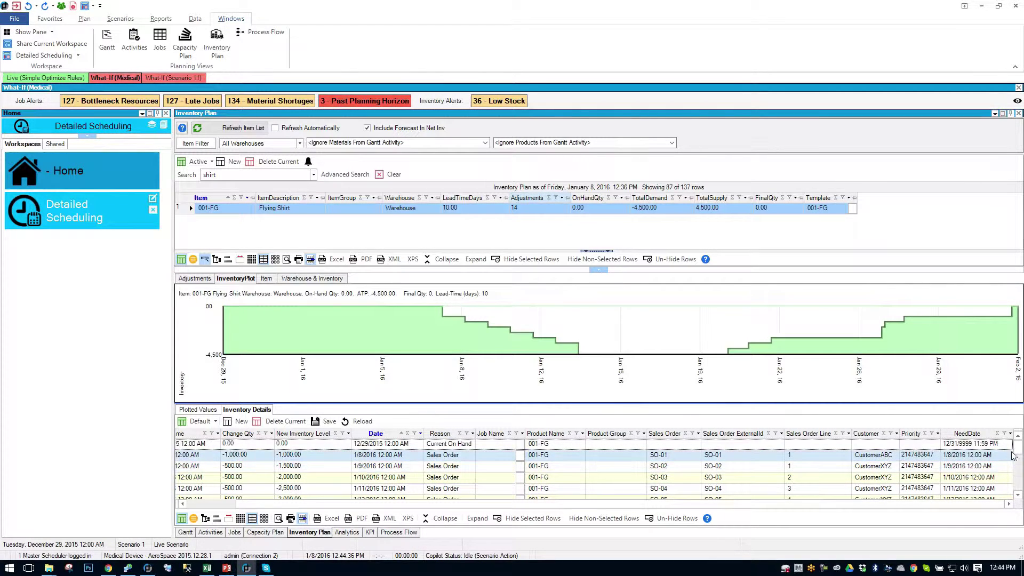
pyautogui.moveTo(1020, 458); pyautogui.dragTo(1021, 466)
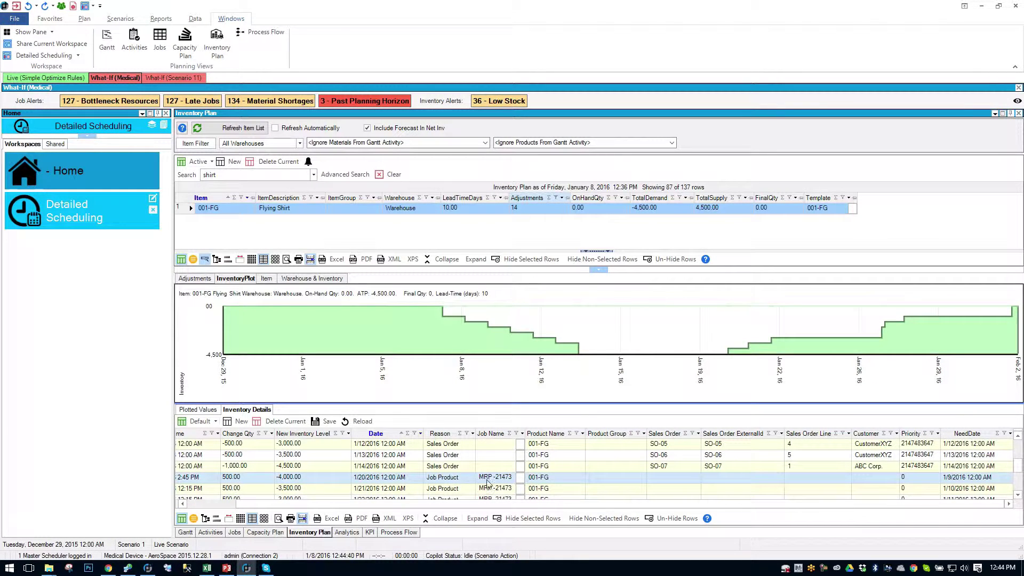
pyautogui.click(521, 478)
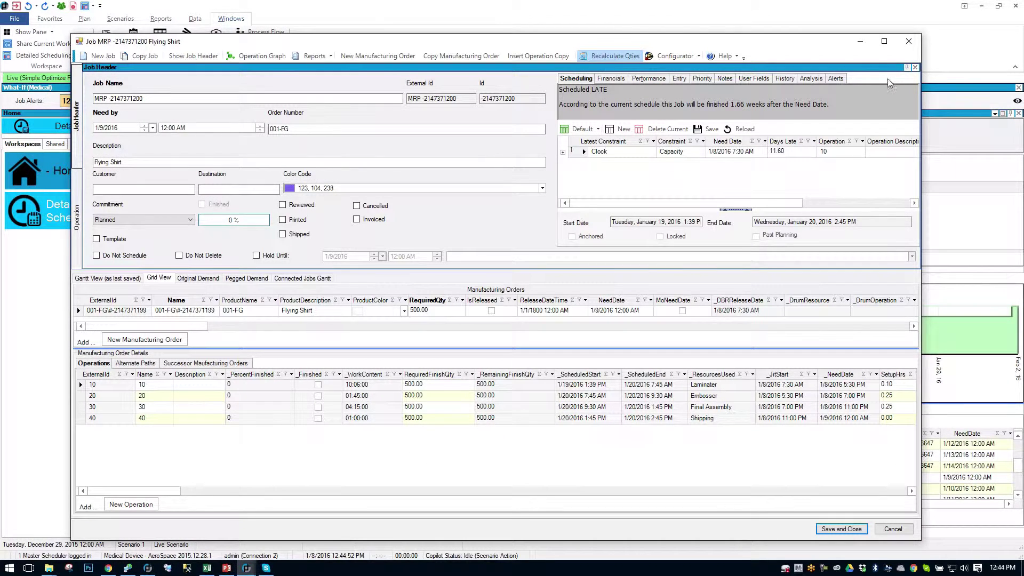
pyautogui.click(910, 41)
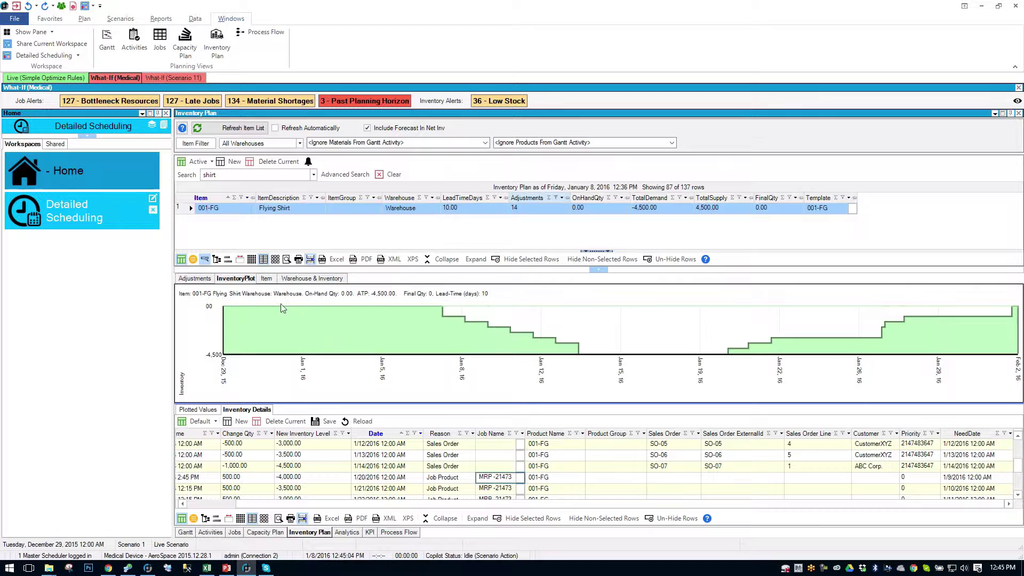
# - Set Flying Shirt's Item Group to A, save, and view its warehouse and inventory settings
pyautogui.click(268, 280)
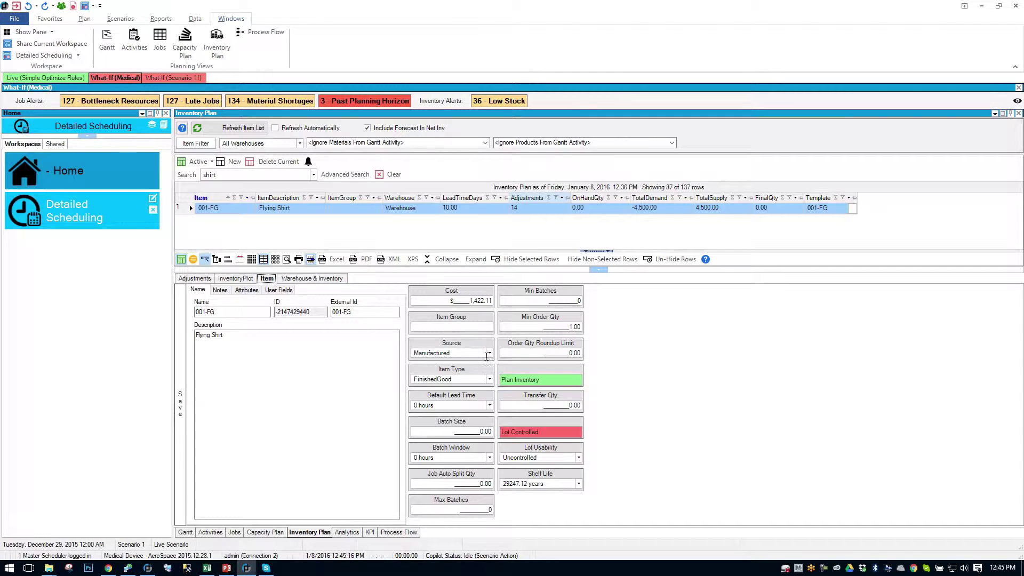
pyautogui.click(474, 328)
pyautogui.write('A')
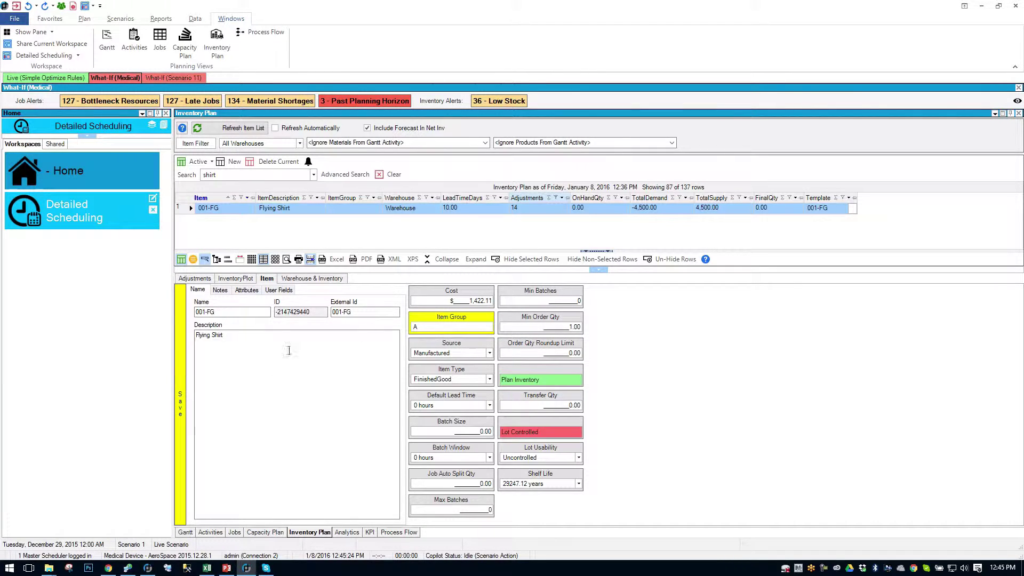
pyautogui.click(180, 403)
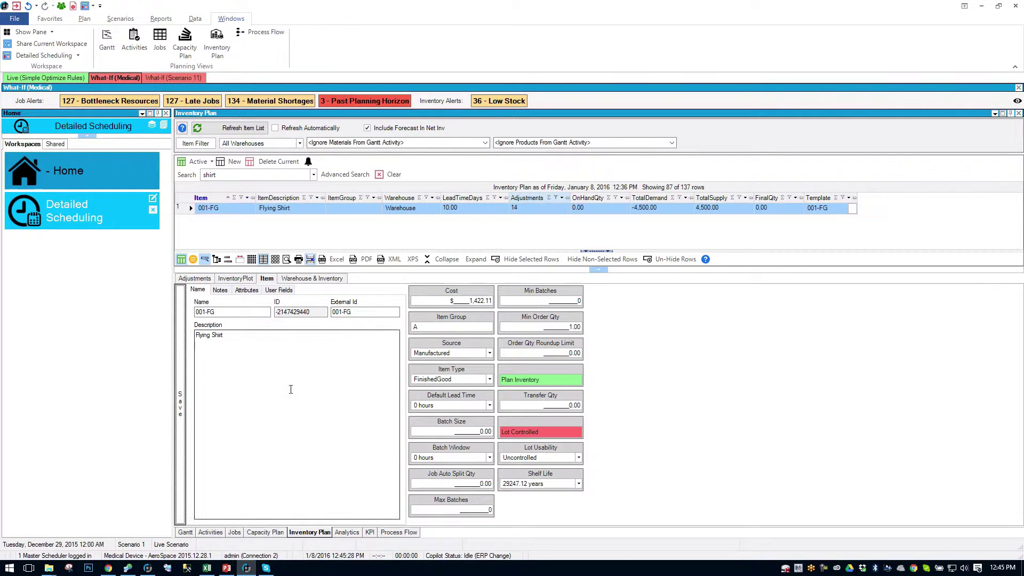
pyautogui.click(314, 278)
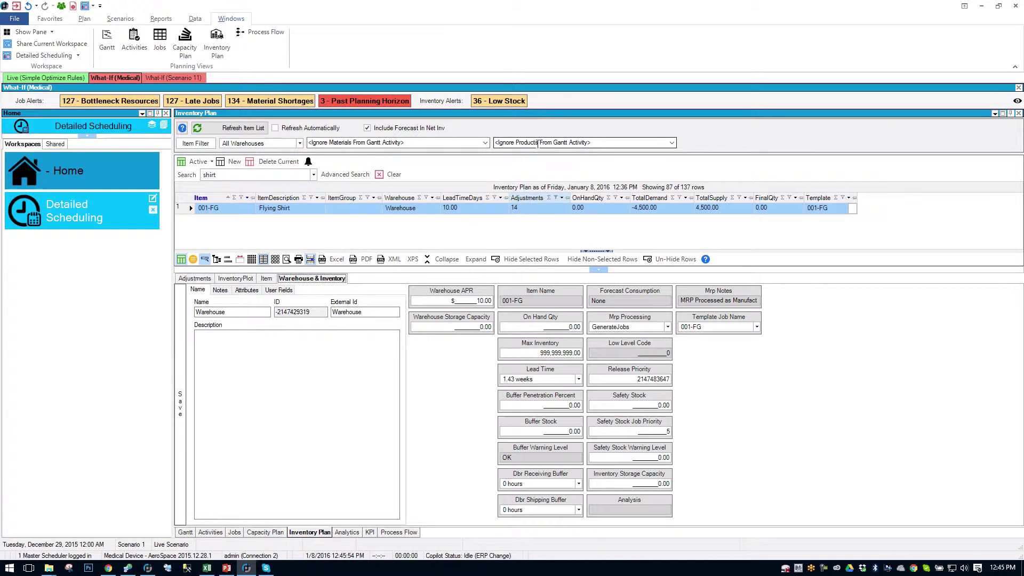
pyautogui.click(485, 143)
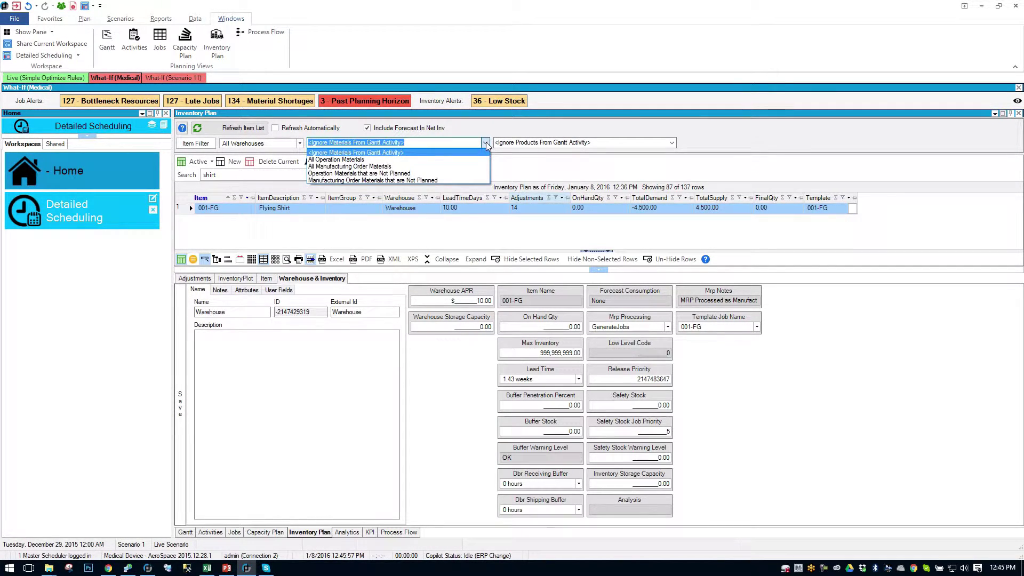
pyautogui.click(516, 130)
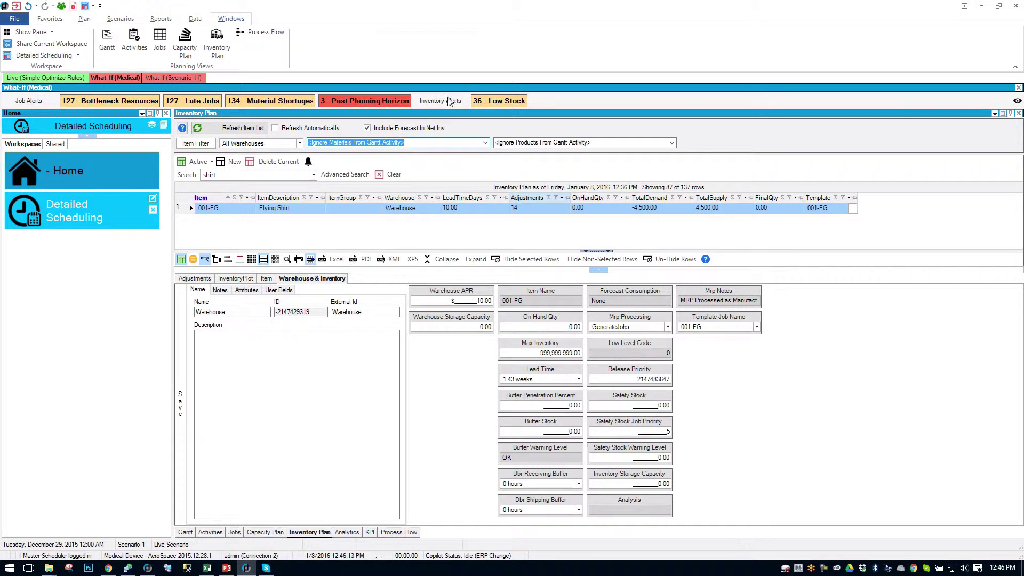
# - Show the 36 Low Stock alert items and enlarge the item list
pyautogui.click(498, 101)
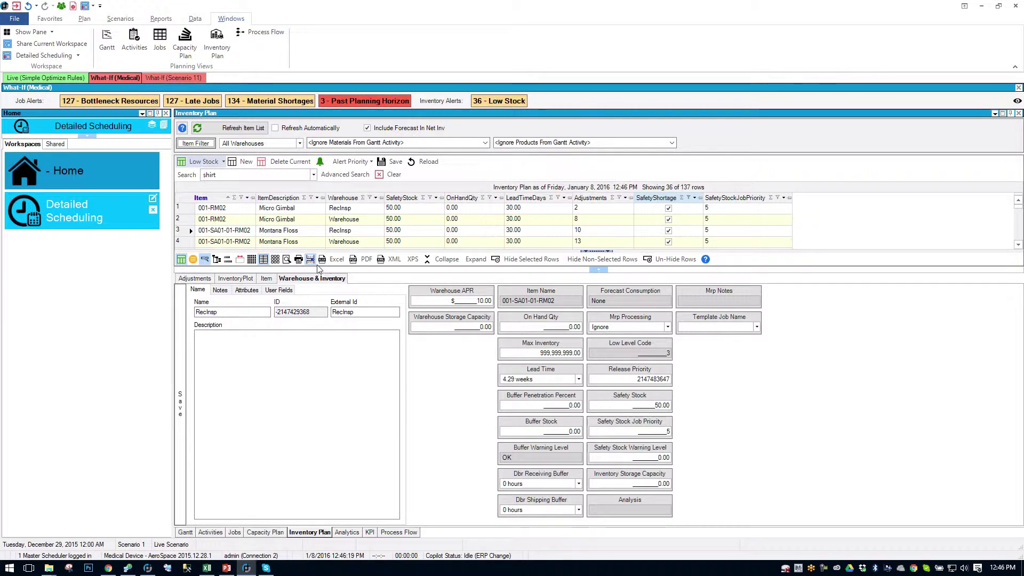
pyautogui.moveTo(358, 269); pyautogui.dragTo(358, 417)
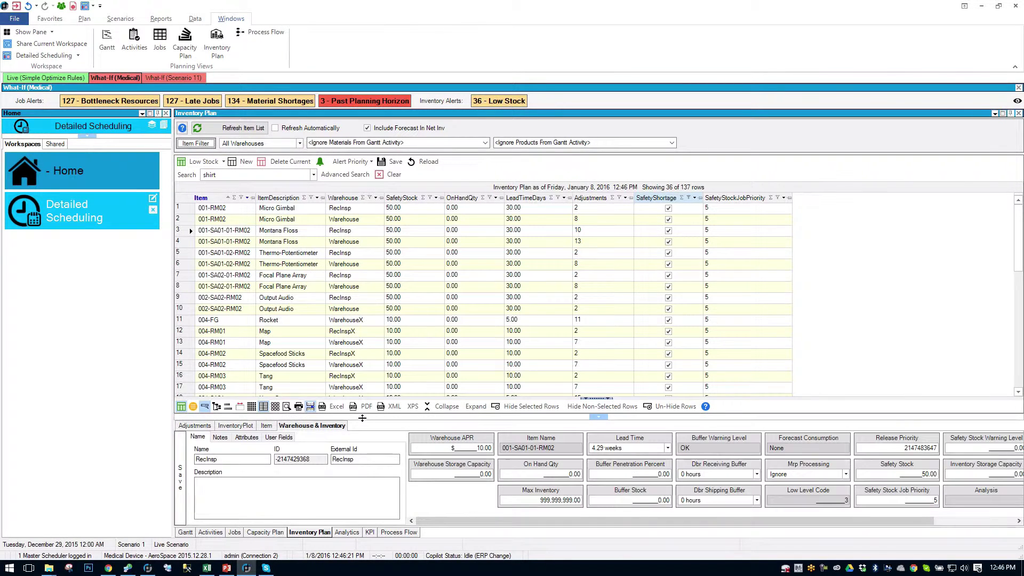